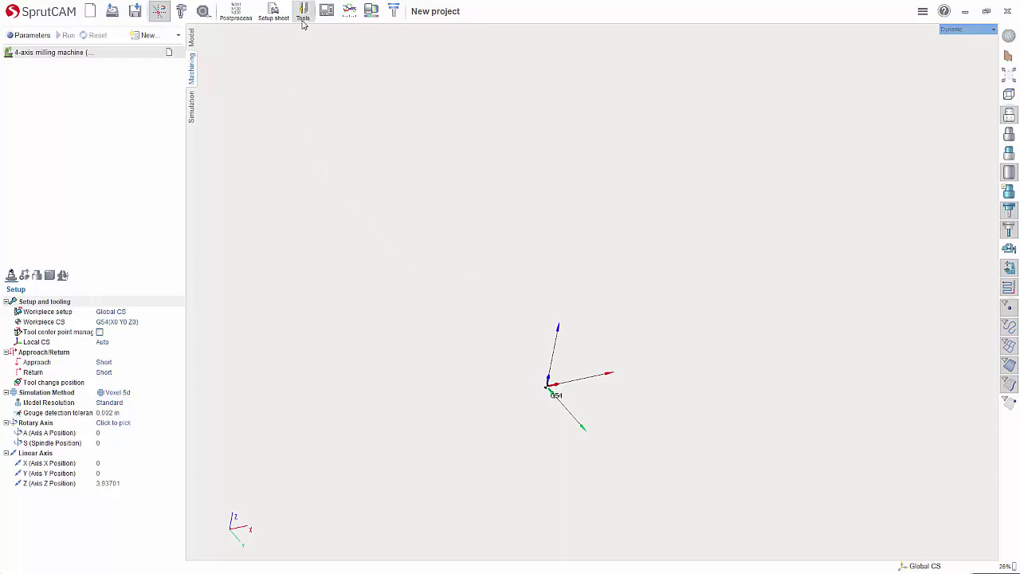
Create a new empty tool library and save it as 'Test Library'.
left_click(303, 18)
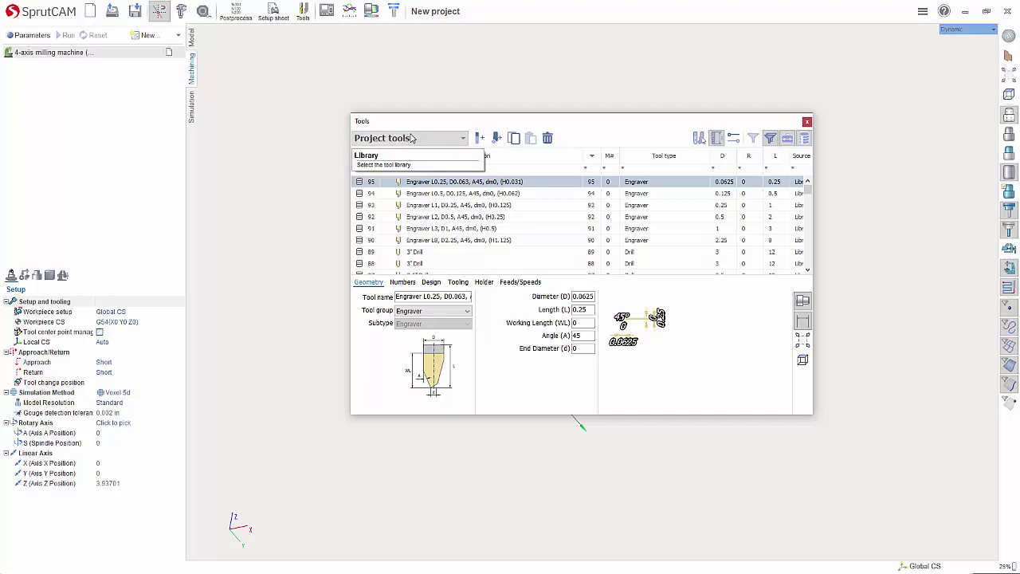
left_click(412, 138)
scroll(418, 203, "down", 5)
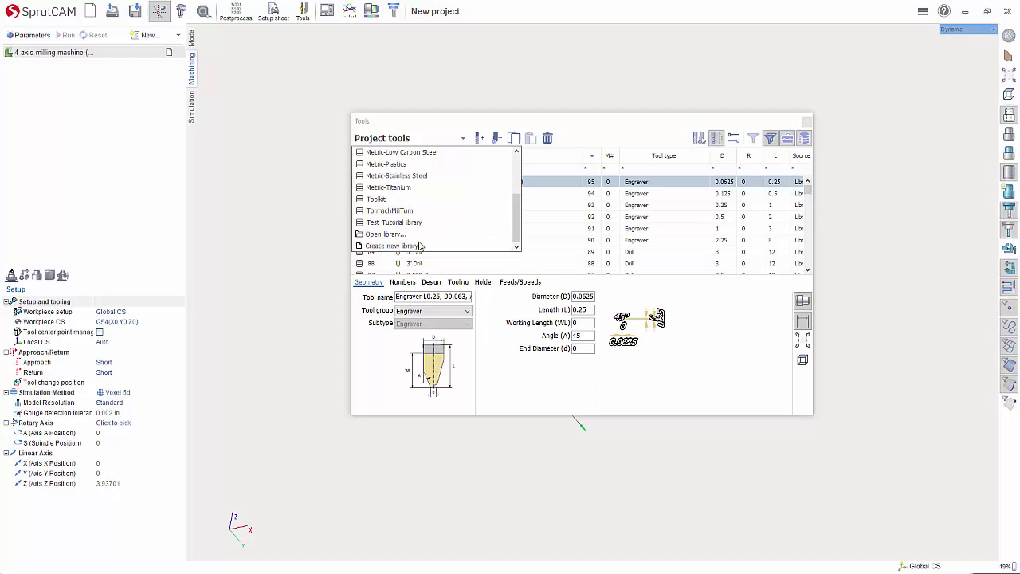
left_click_drag(352, 214, 185, 296)
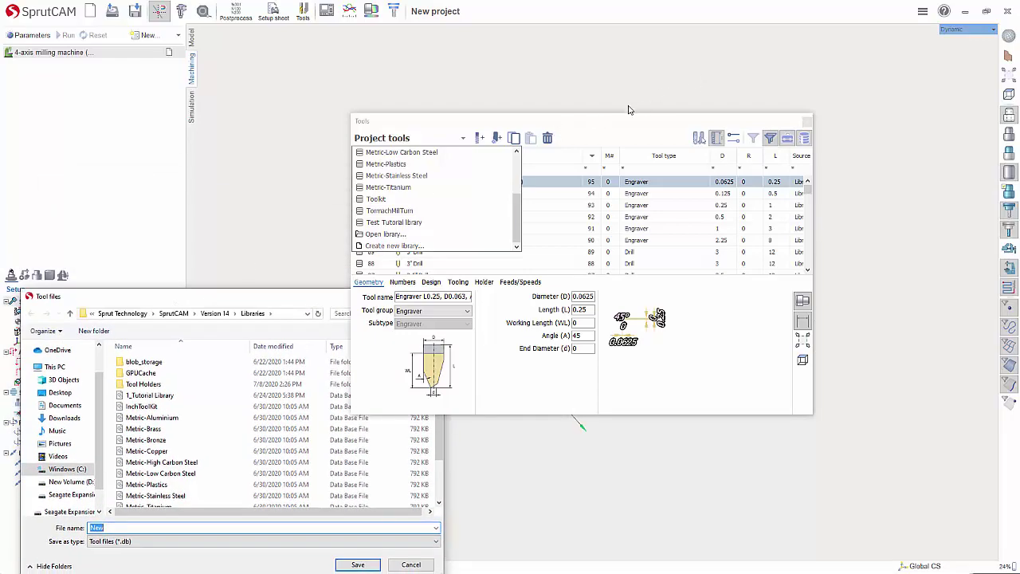
left_click_drag(291, 305, 296, 294)
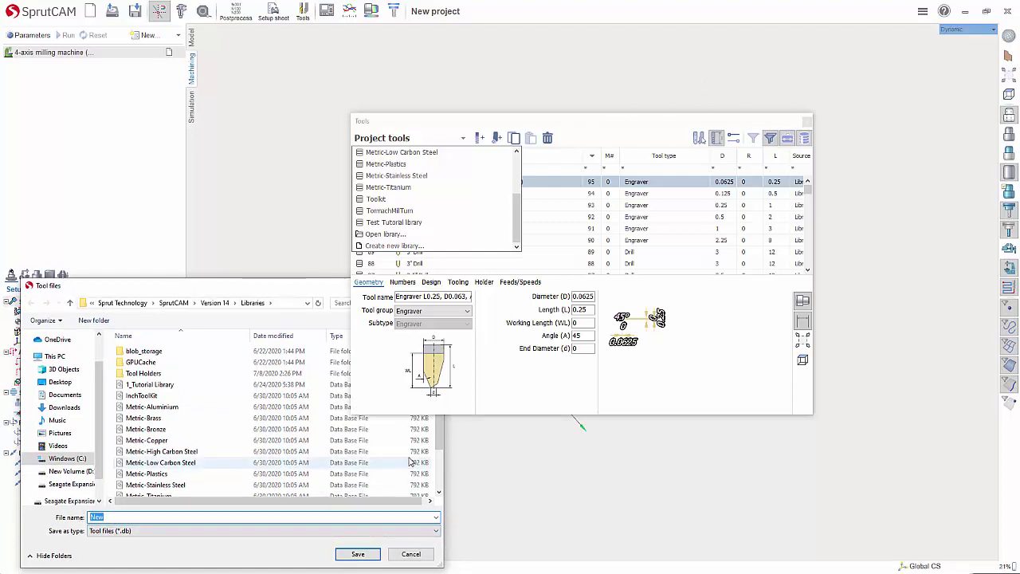
type("Test Library")
left_click(359, 555)
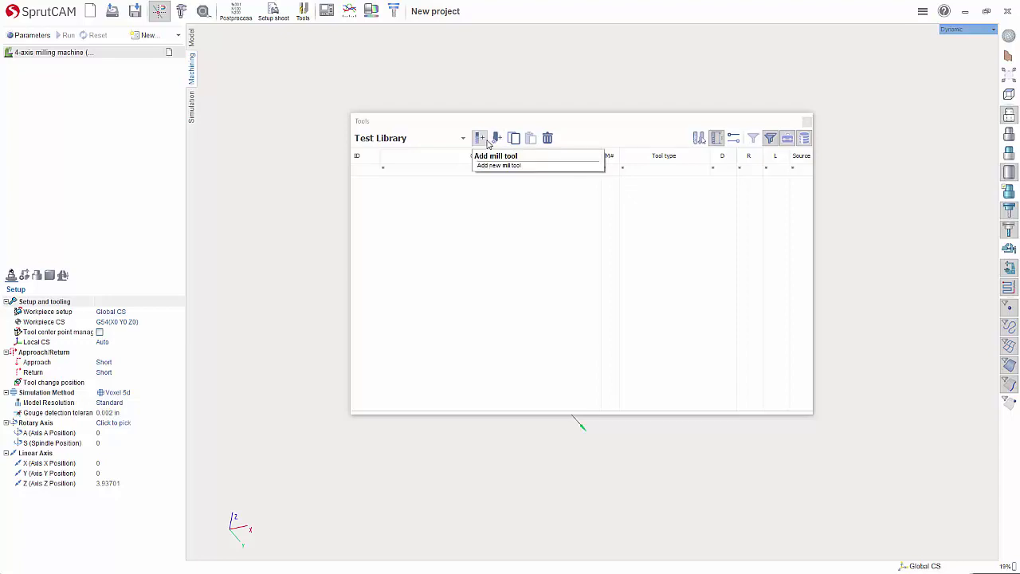
Add a new tool to the library with group set to Face Grooving toolholder.
left_click(495, 141)
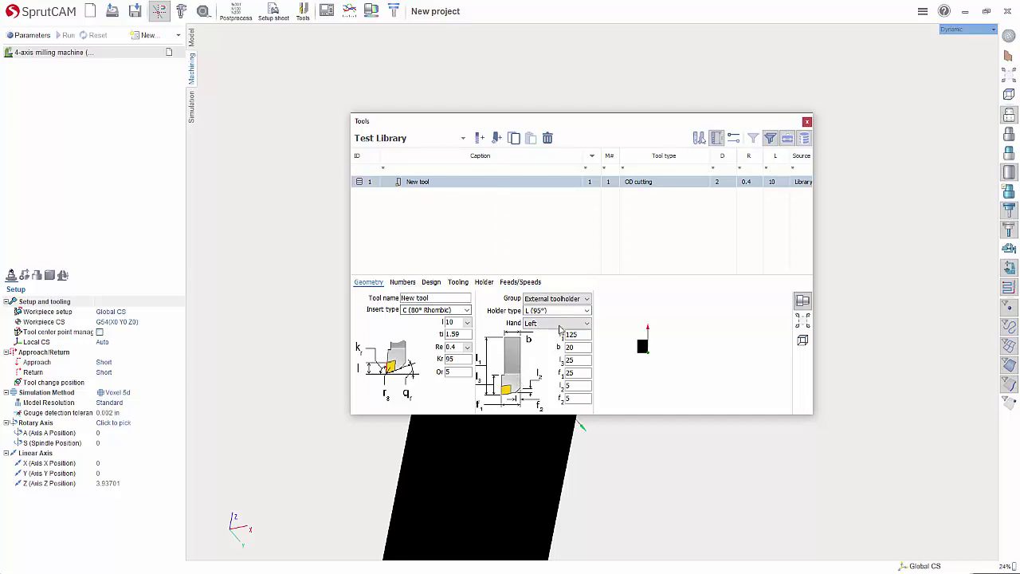
left_click(567, 300)
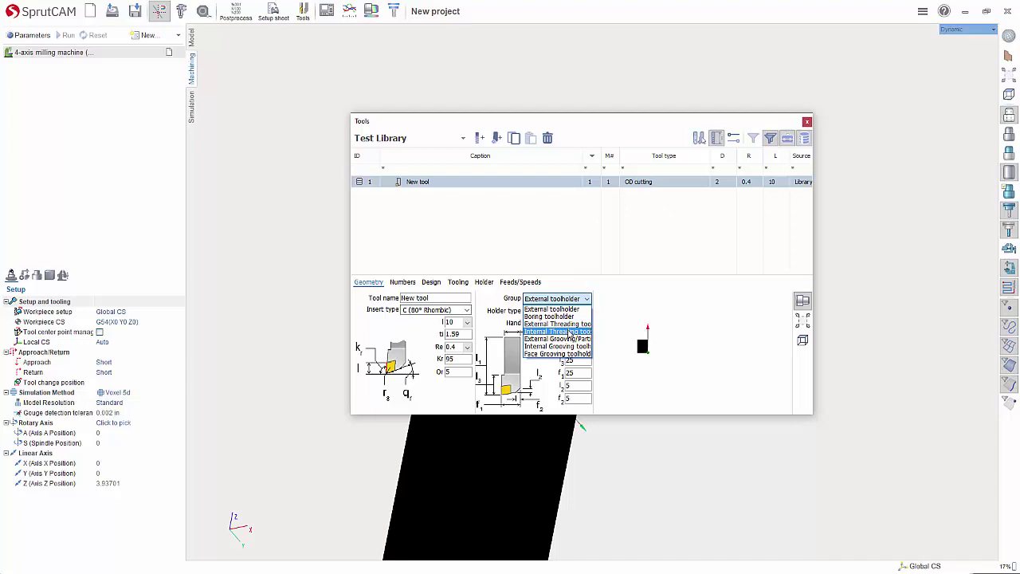
left_click(556, 355)
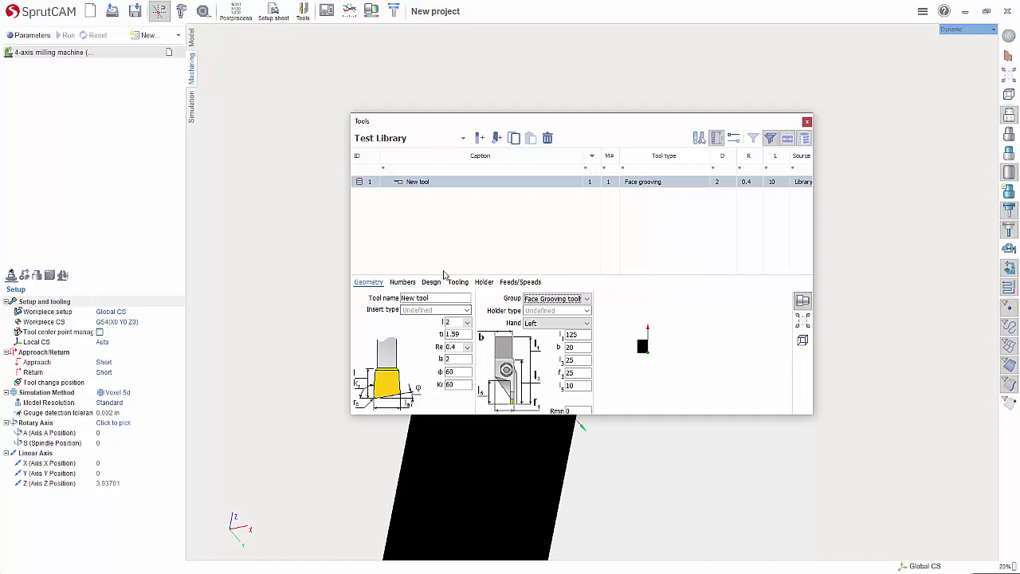
Review the tool's Numbers and Tooling tabs, then add a second OD cutting tool.
left_click(403, 283)
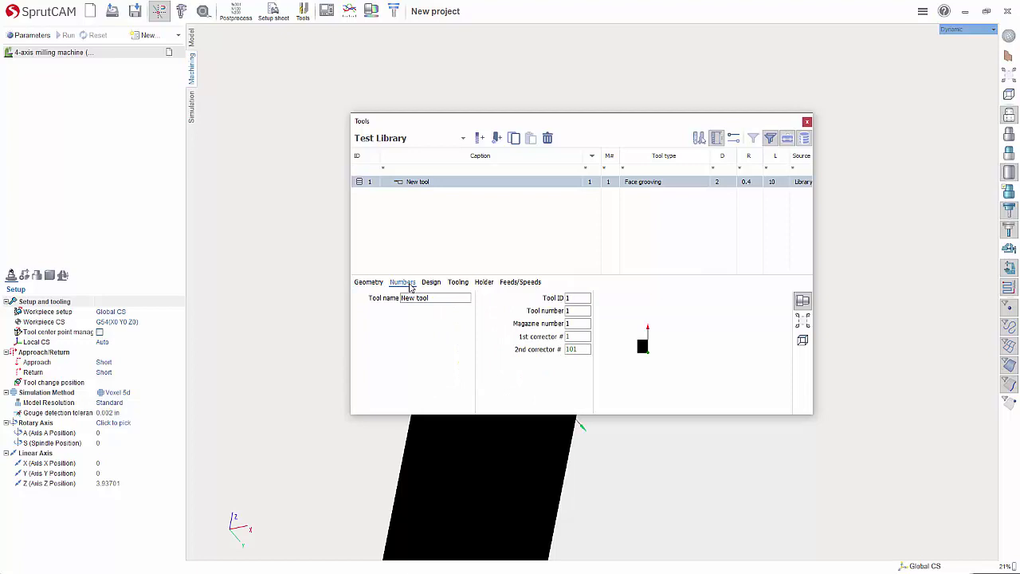
left_click(460, 285)
left_click(371, 283)
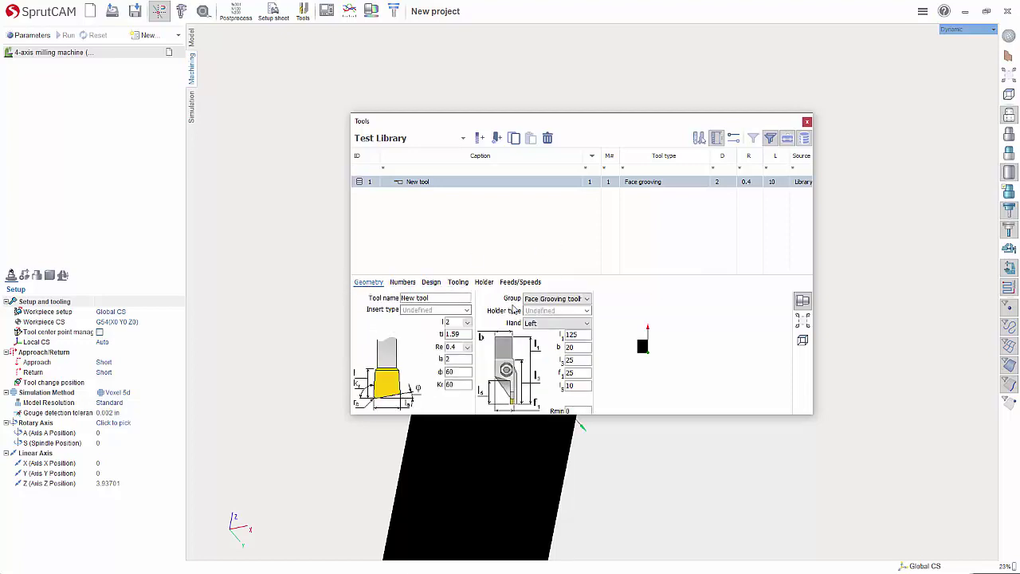
left_click(496, 138)
left_click(504, 154)
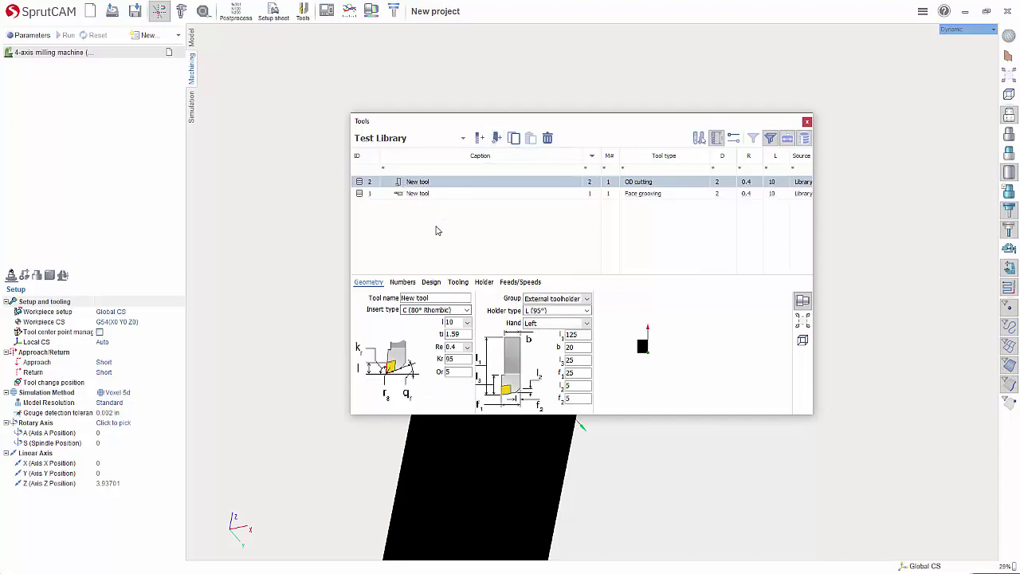
Delete both placeholder tools and add a cylindrical mill named '1/2 End Mill'.
left_click(548, 138)
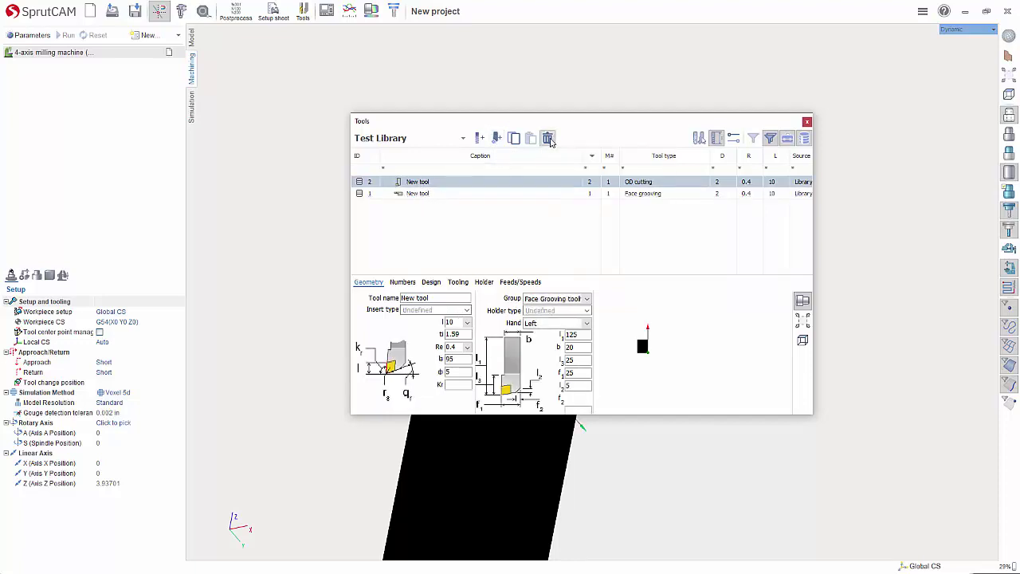
left_click(548, 138)
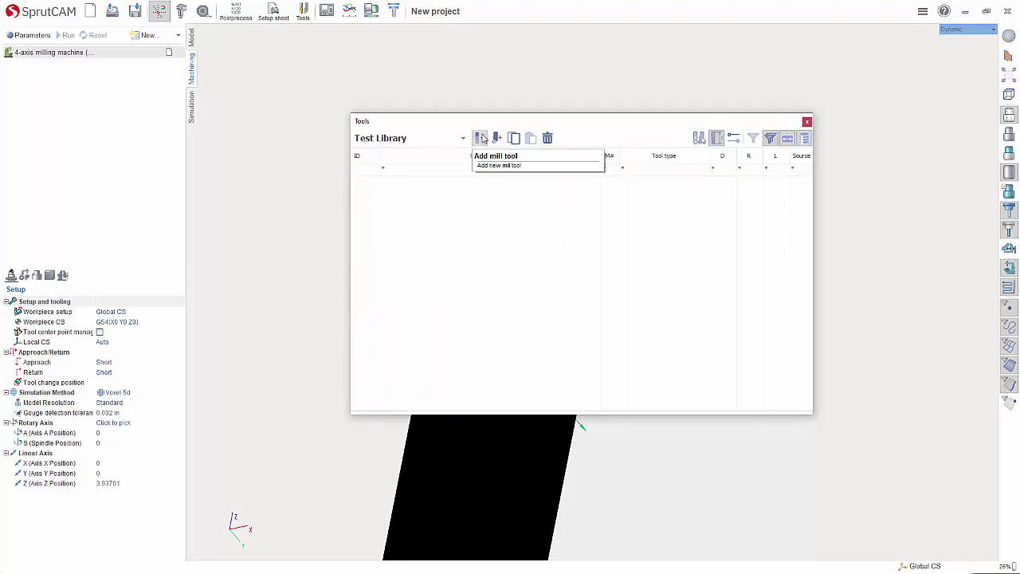
left_click(479, 138)
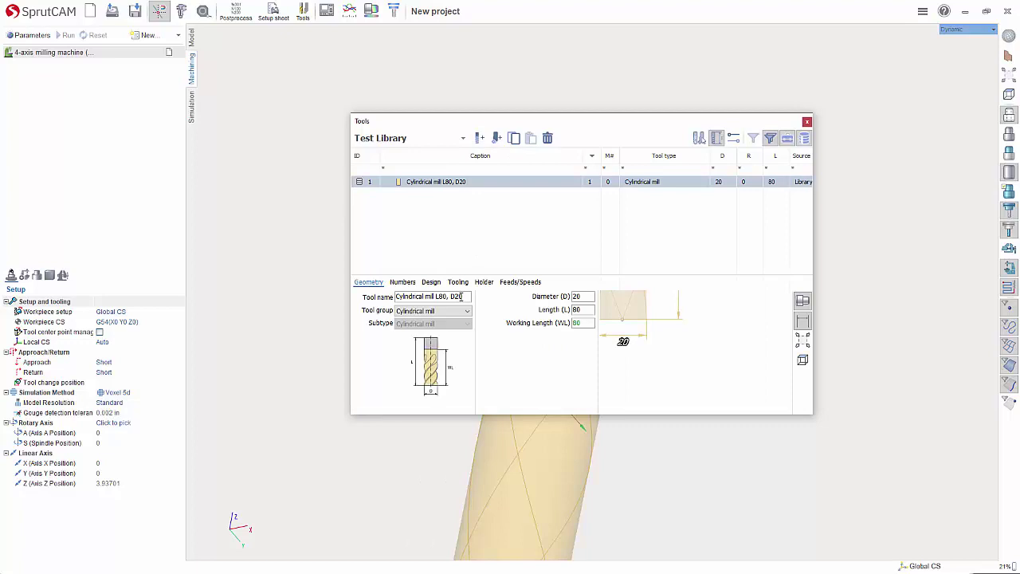
left_click_drag(462, 296, 259, 299)
type("1/2 End Mill")
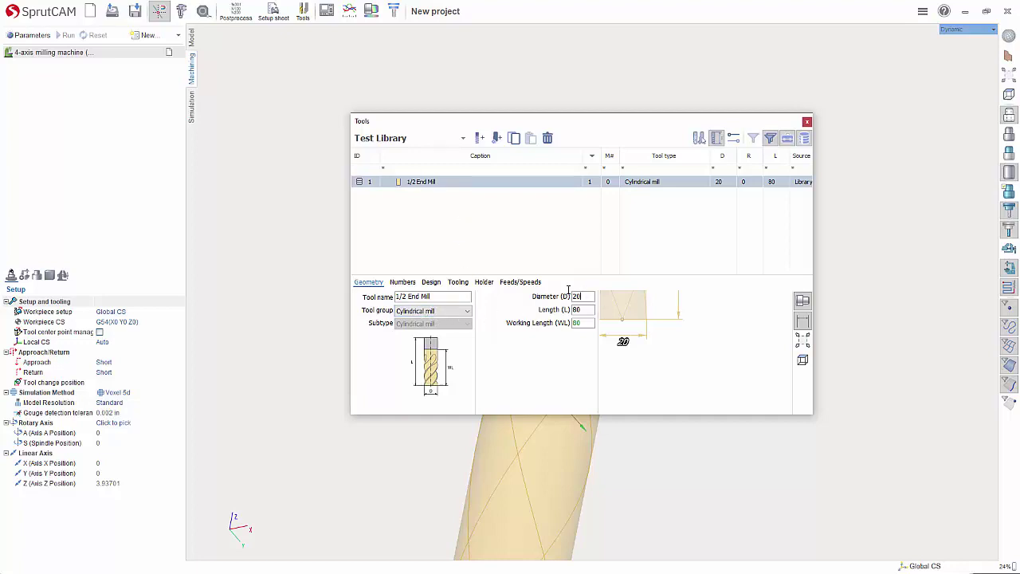
Set the 1/2 End Mill's diameter to 0.5 and length to 2.
key("Tab")
type(".5")
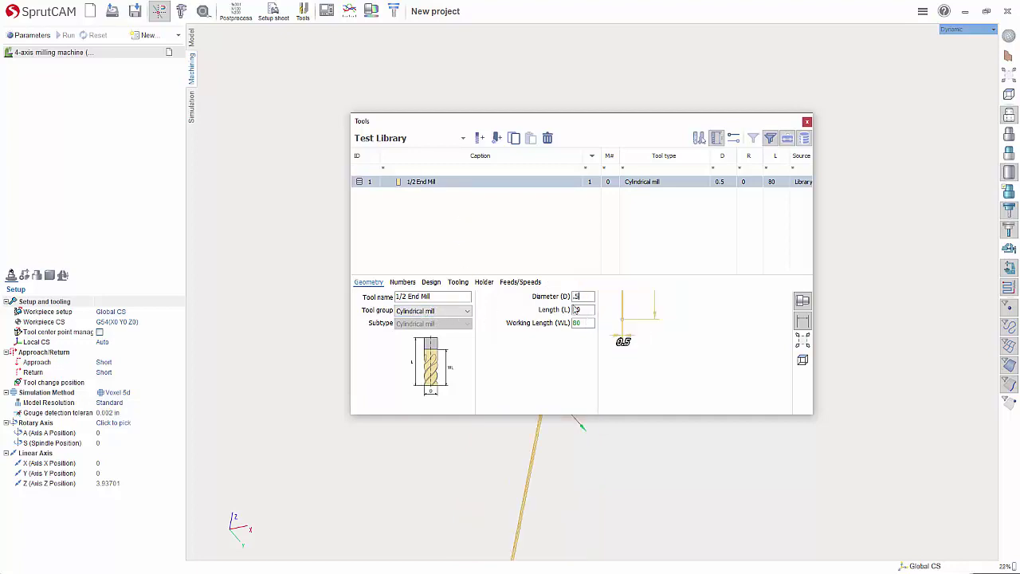
double_click(585, 308)
type("2")
left_click(403, 282)
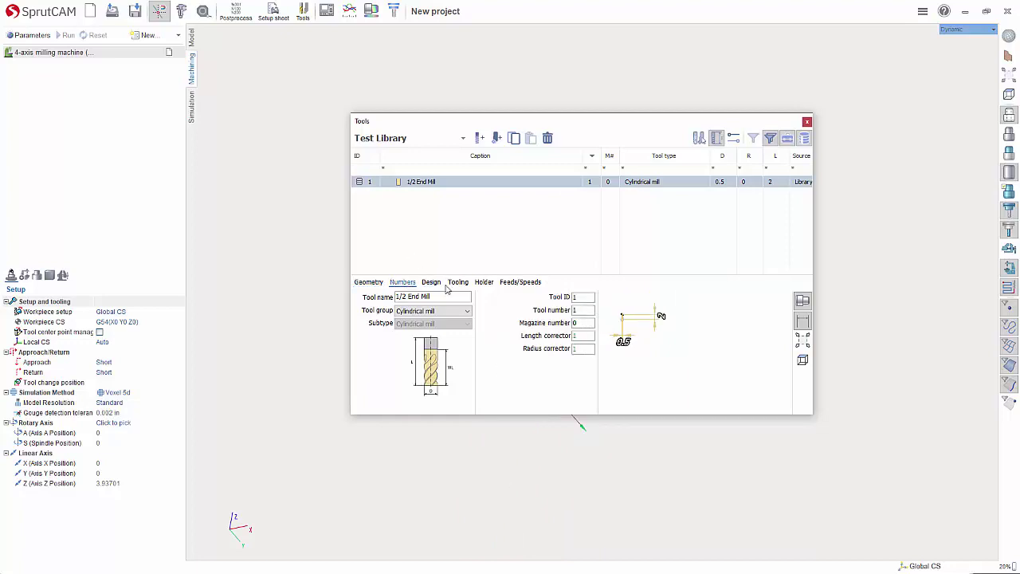
Set the 1/2 End Mill's overhang to 3 on the Tooling tab, then check its holder.
left_click(431, 283)
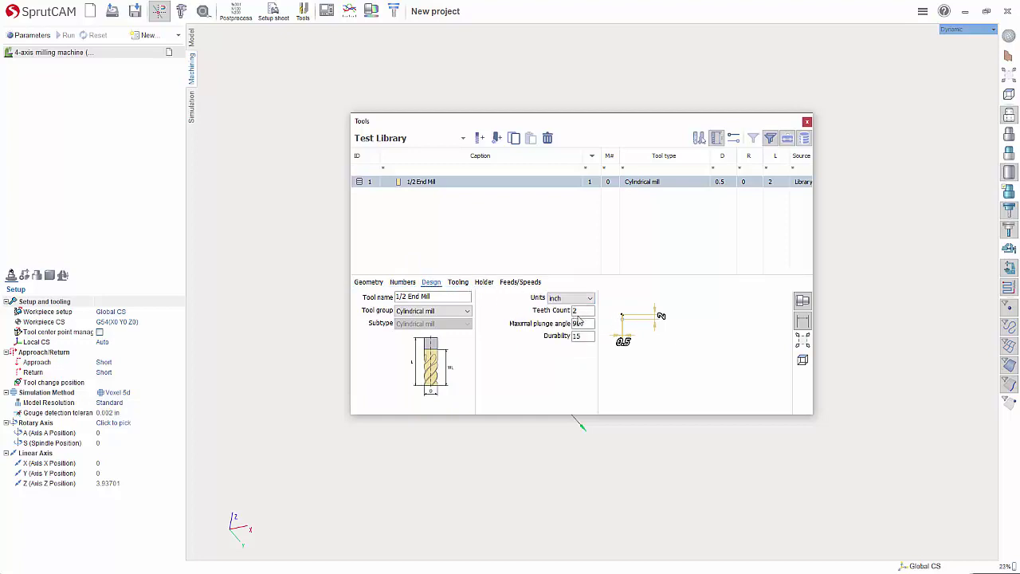
left_click(459, 283)
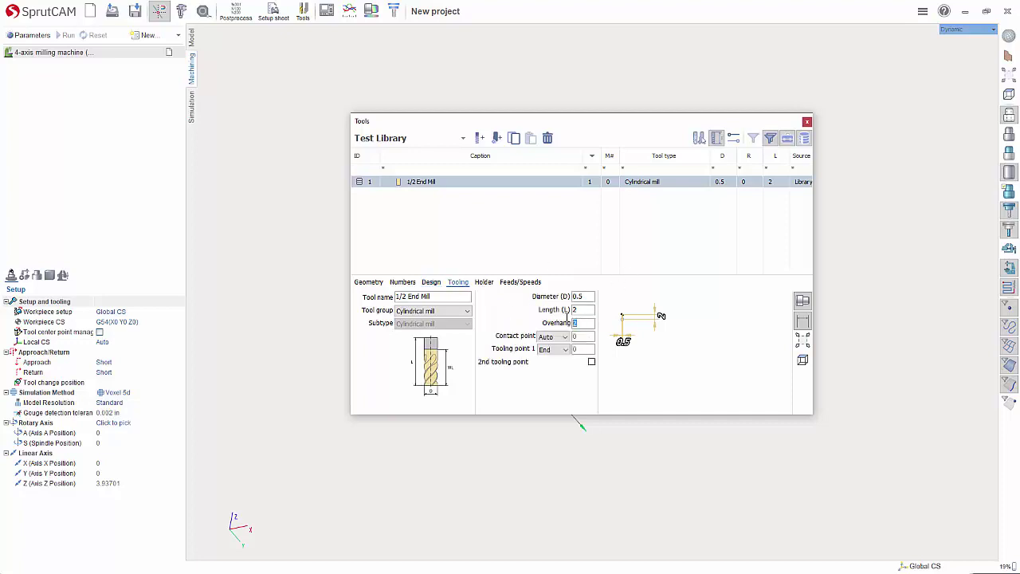
type("3")
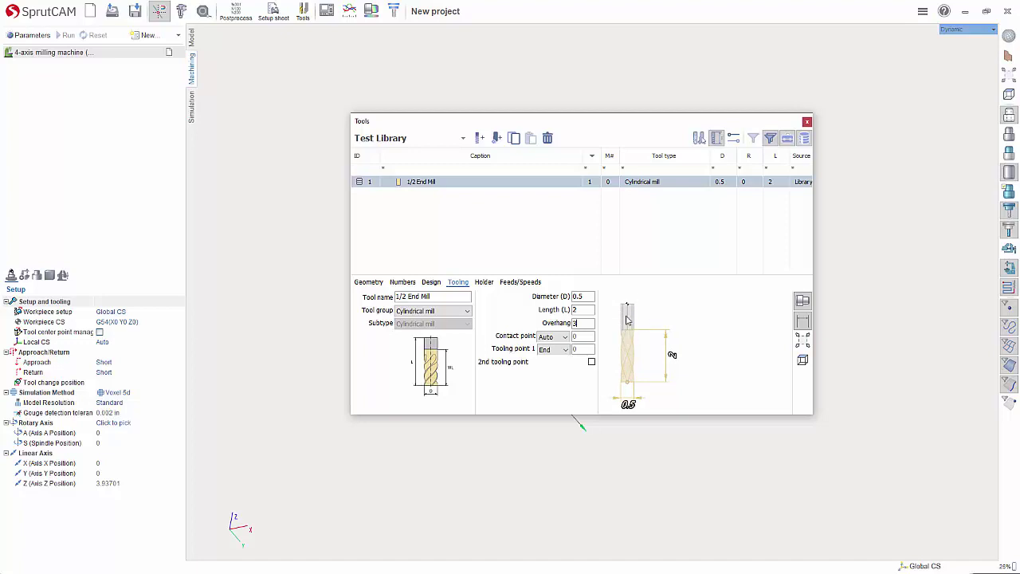
left_click(483, 282)
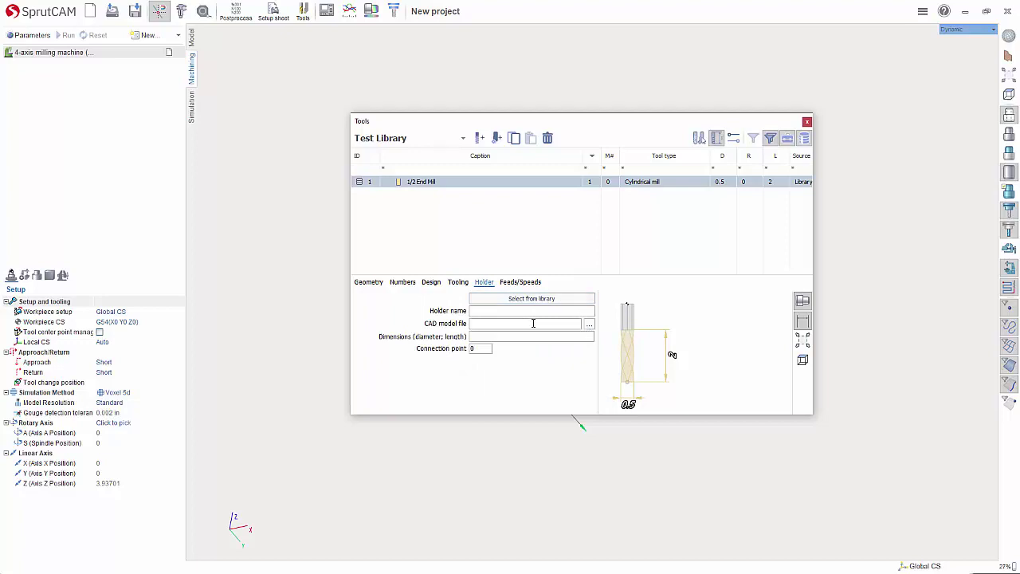
left_click(491, 336)
Add a second mill named '1/2 Drill Mill' in the Engraver tool group.
left_click(373, 282)
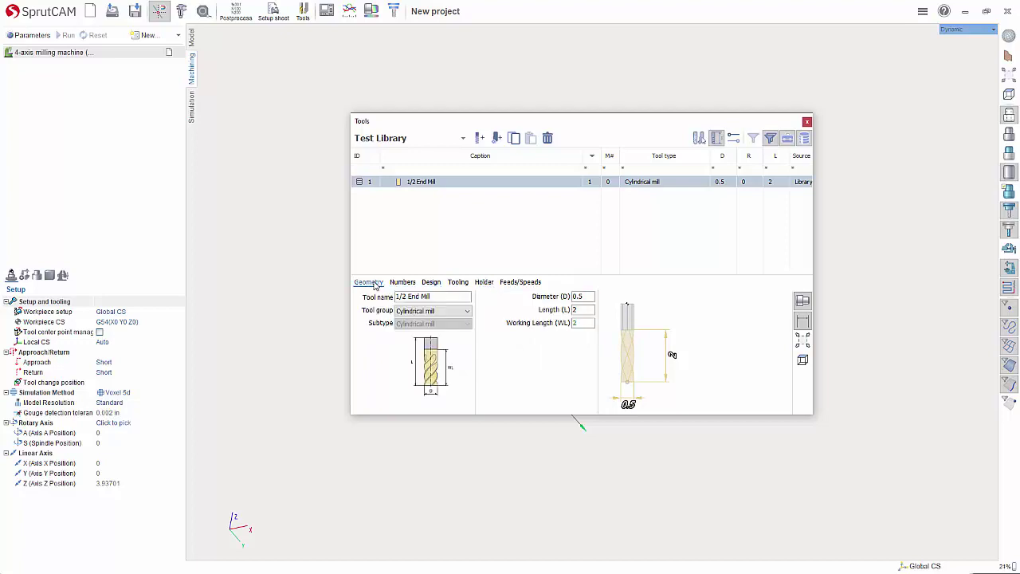
left_click(483, 137)
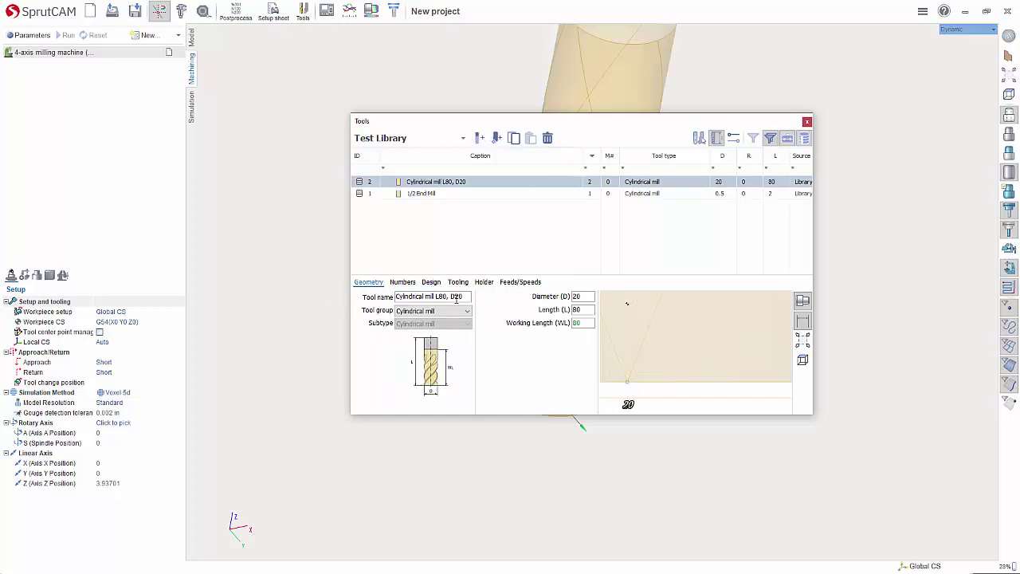
left_click_drag(470, 297, 252, 341)
type("1/2 Drill Mill")
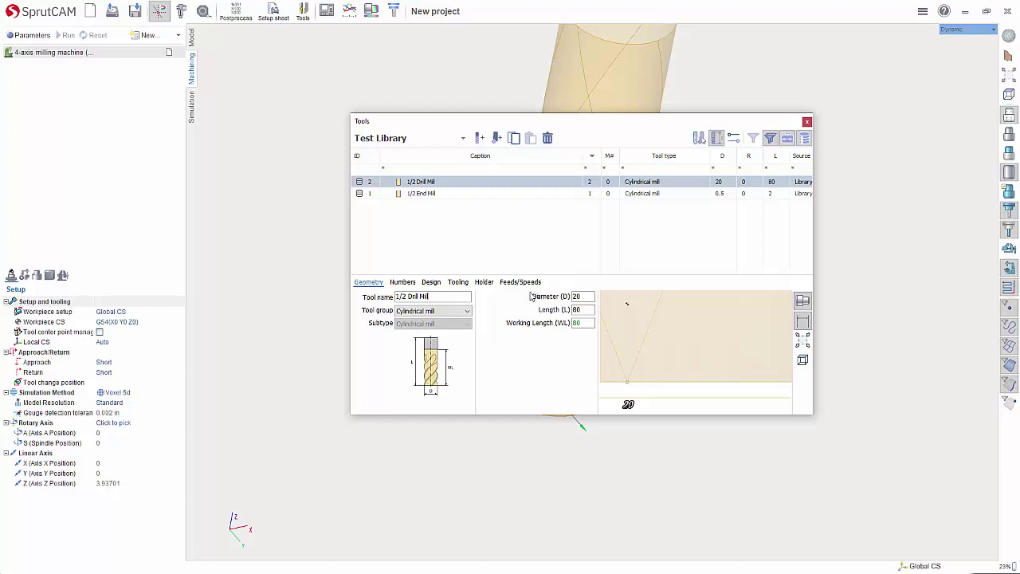
left_click(473, 310)
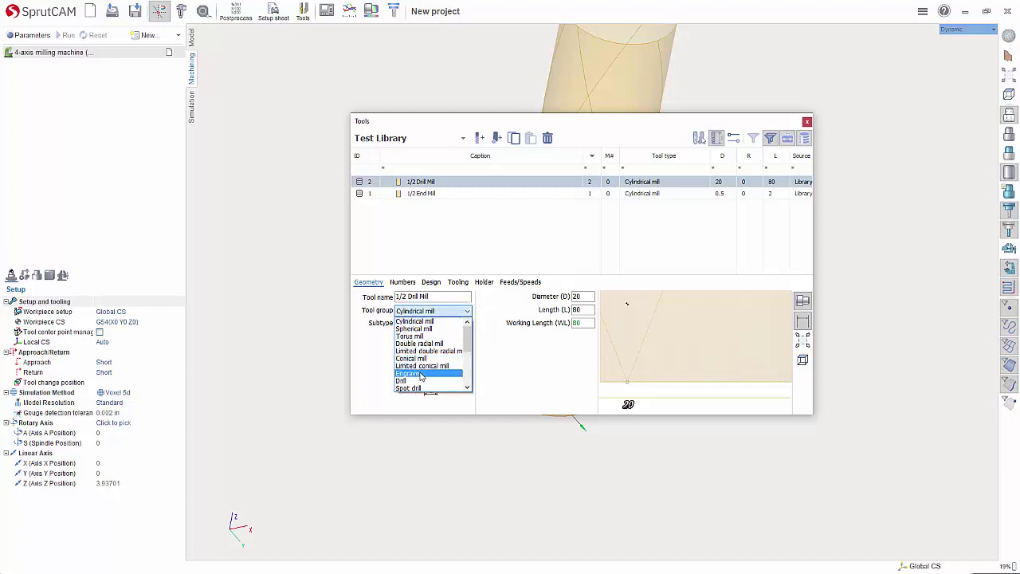
left_click(422, 377)
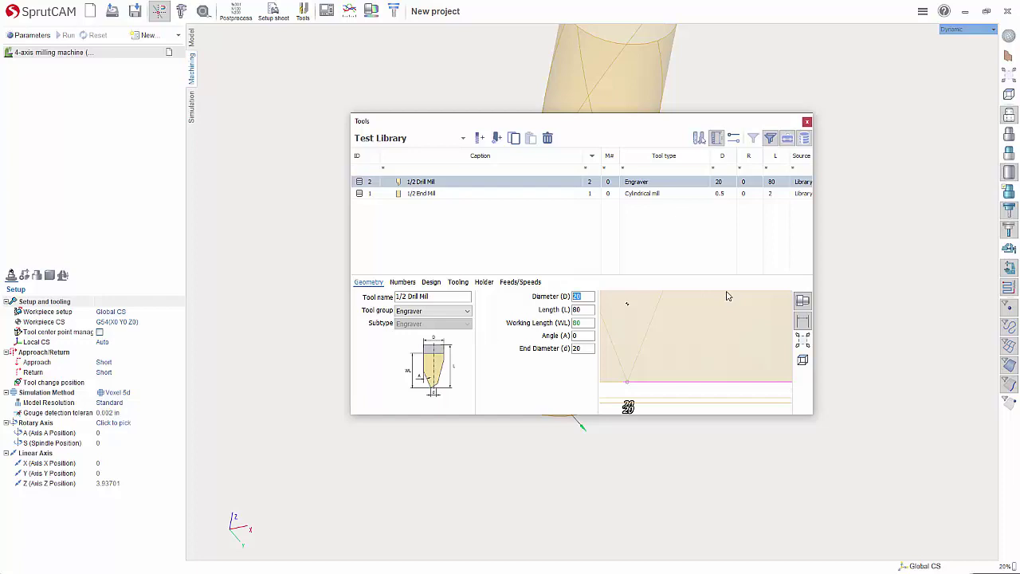
Give the engraver diameter 0.5, length 2, angle 45 and end diameter 0.002, then sort by ID.
type(".5")
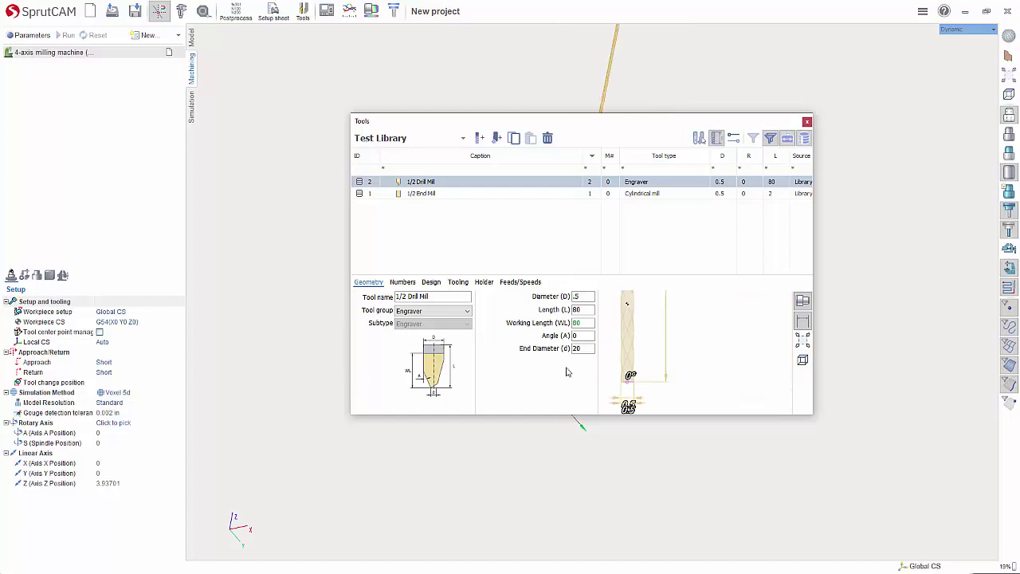
double_click(578, 309)
type("2")
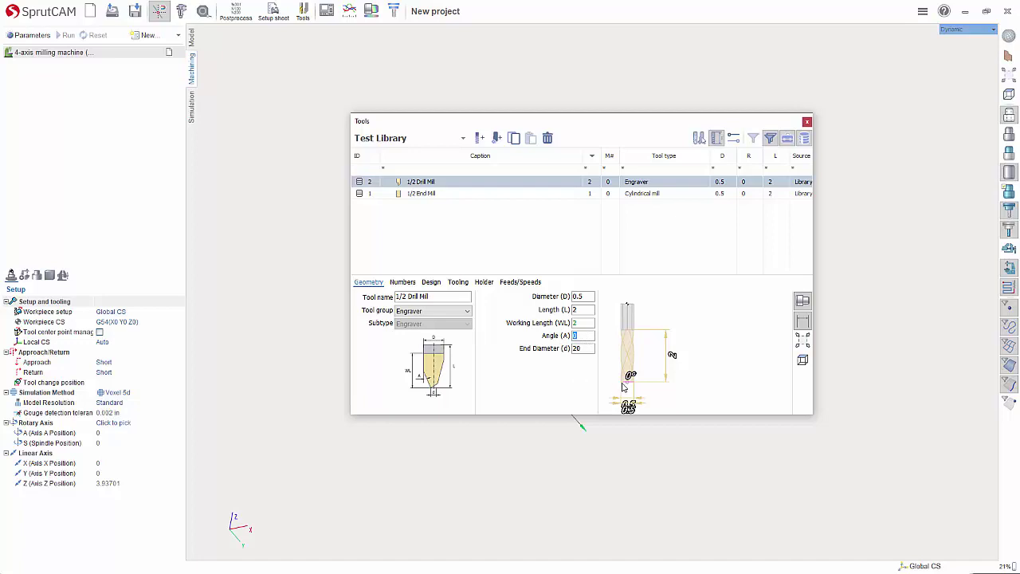
type("45")
left_click_drag(594, 348, 561, 348)
type(".002")
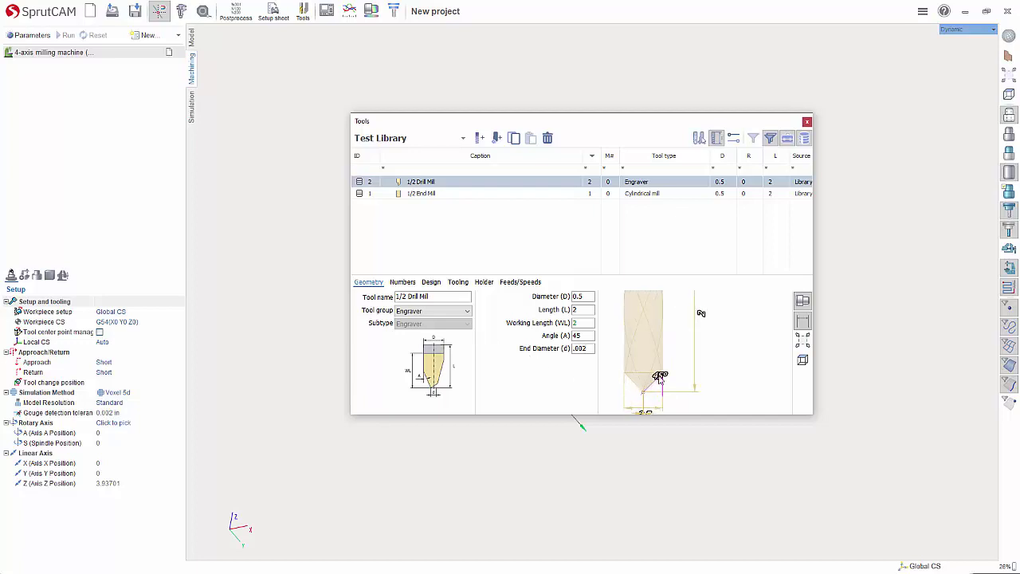
left_click(399, 181)
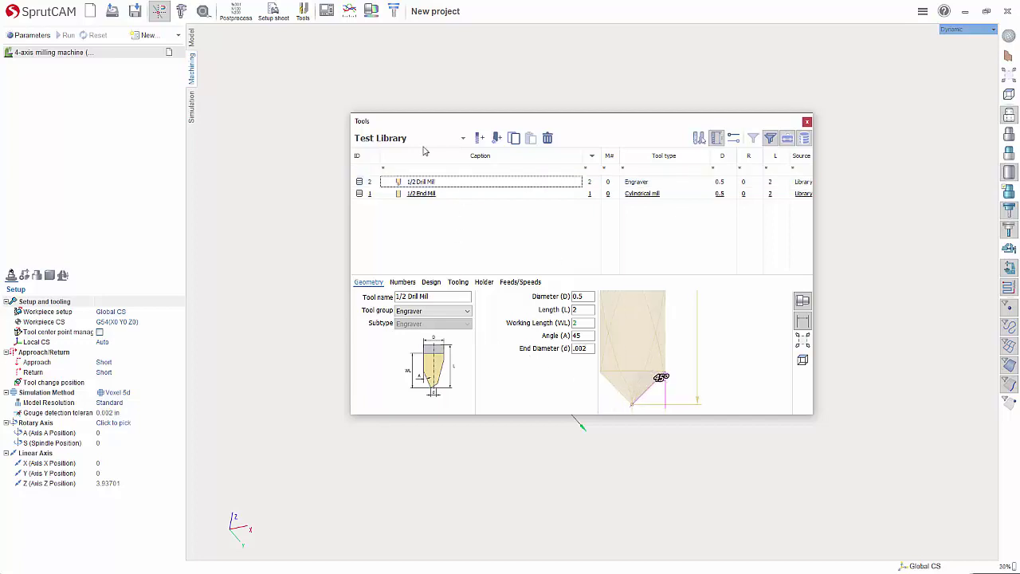
left_click(369, 155)
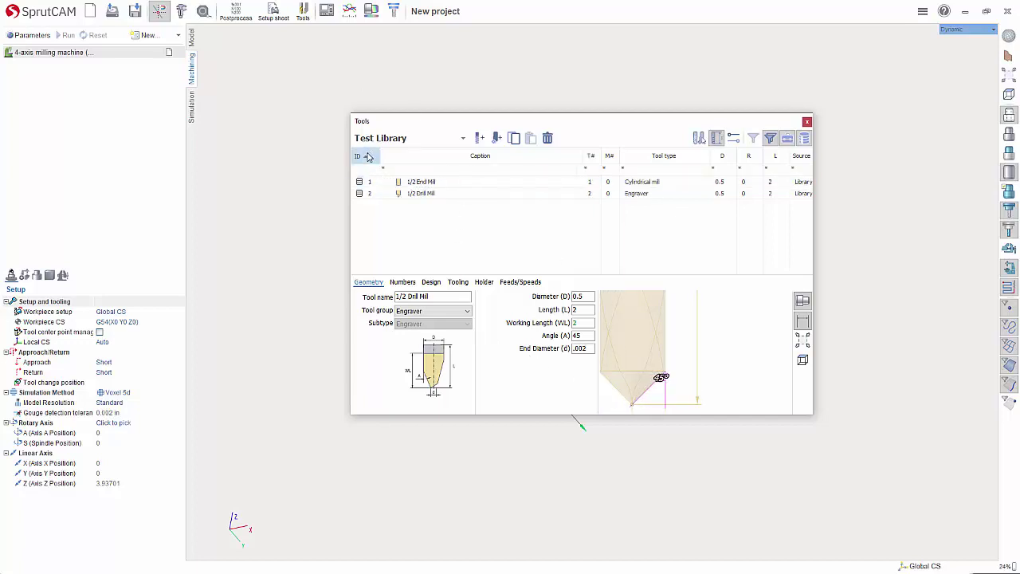
Mark Test Library as the default library in the library list.
left_click(458, 140)
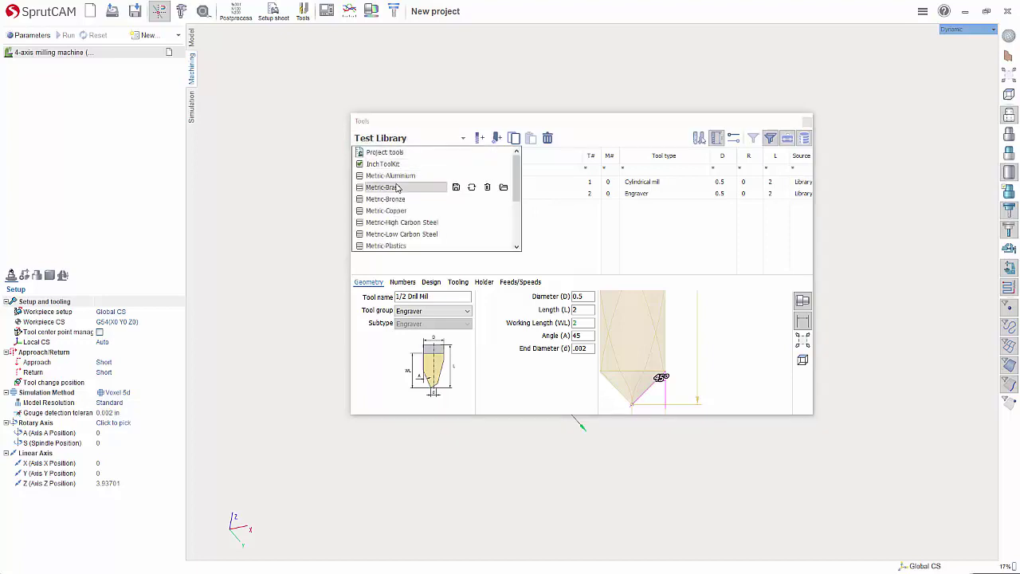
scroll(397, 188, "down", 3)
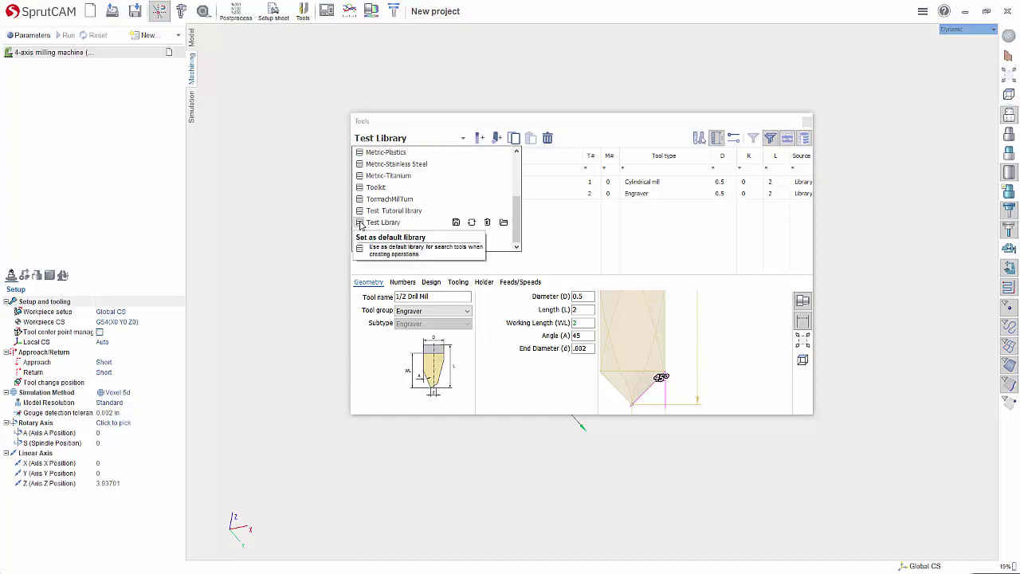
left_click(360, 225)
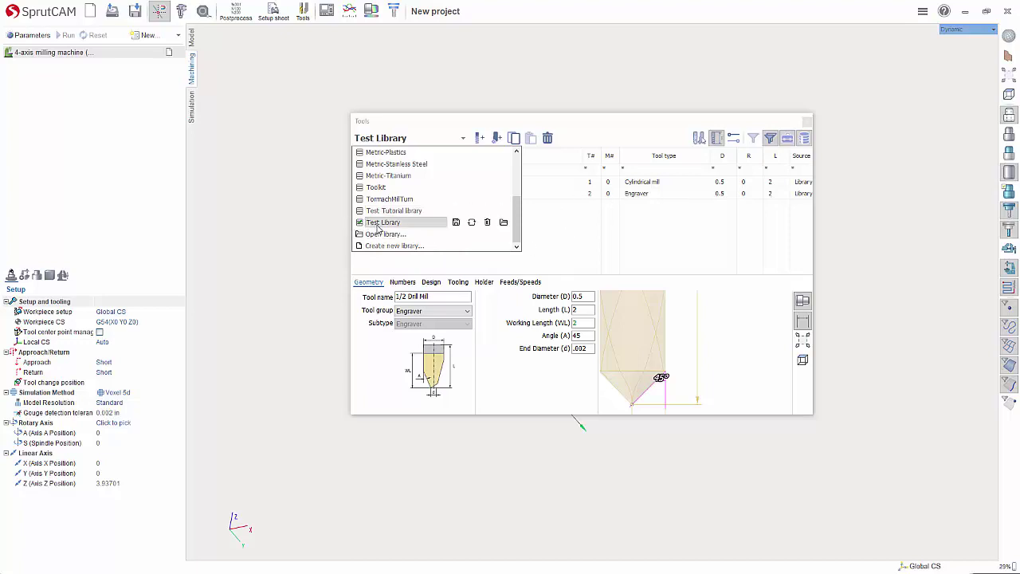
left_click(555, 236)
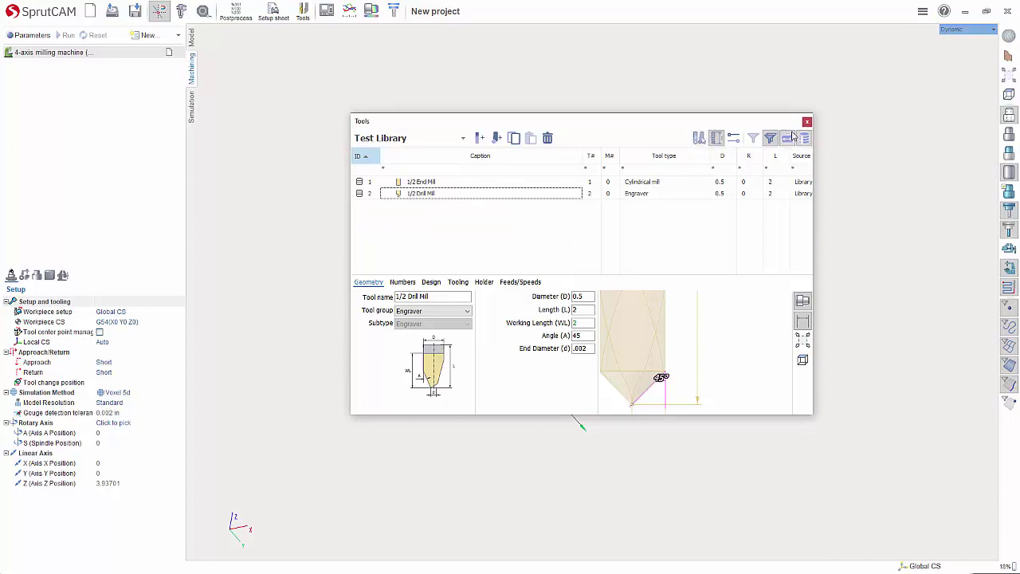
Toggle 'Highlight tool under cursor' on and off, then select the 1/2 End Mill.
left_click(703, 140)
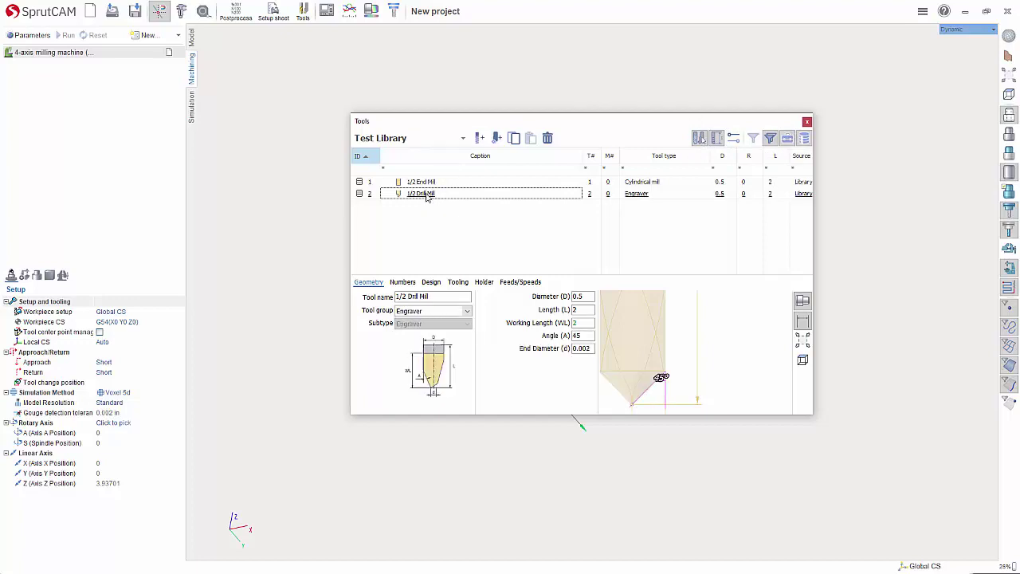
left_click(699, 138)
left_click(440, 183)
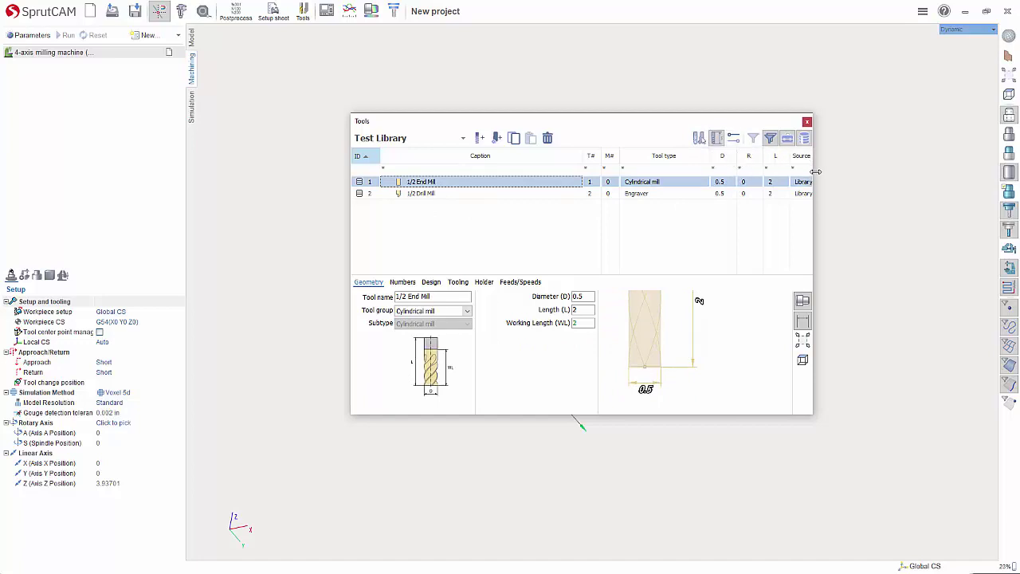
Widen the Tools window, show the Tool cut data columns, and view the End Mill's feeds and speeds.
left_click_drag(813, 171, 888, 177)
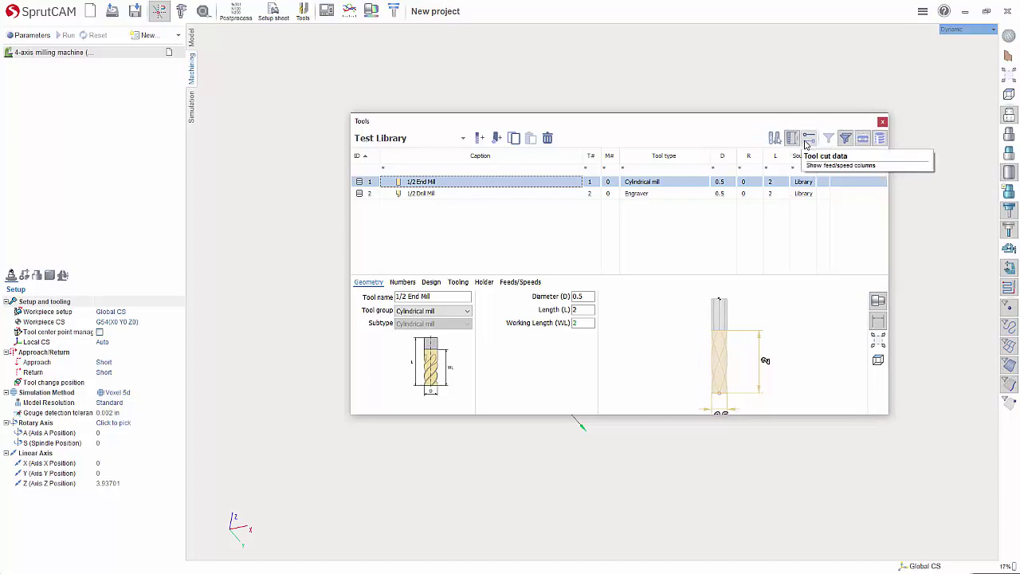
left_click(807, 140)
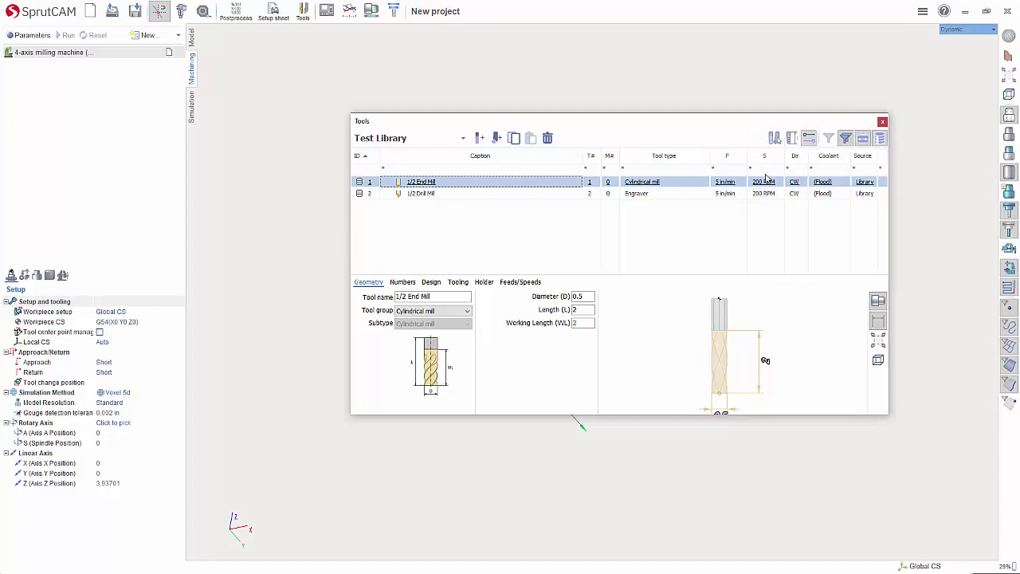
left_click(522, 284)
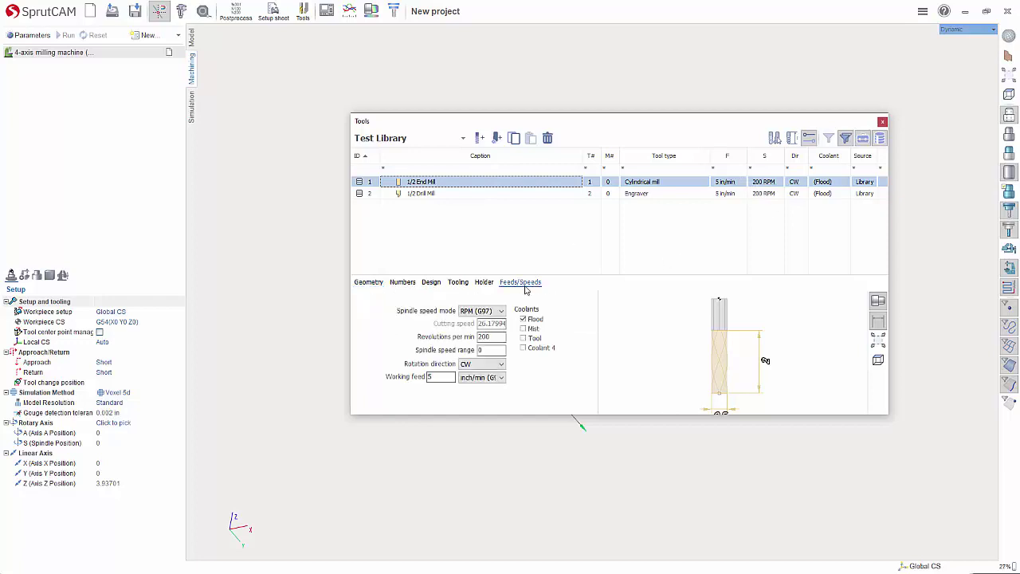
Toggle the Show used, Show unused and Show library tools filters on and off.
left_click(848, 141)
left_click(862, 139)
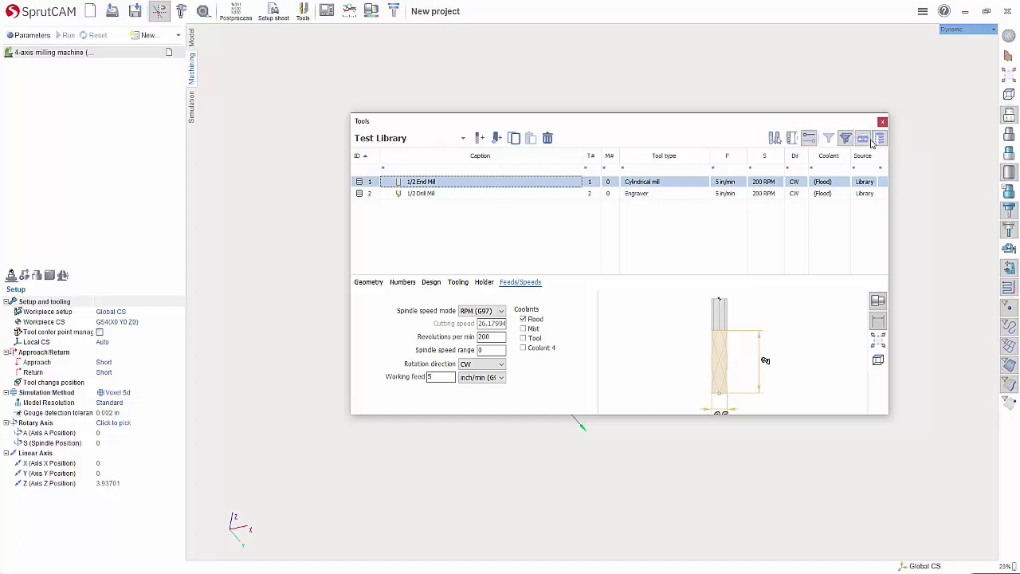
left_click(862, 141)
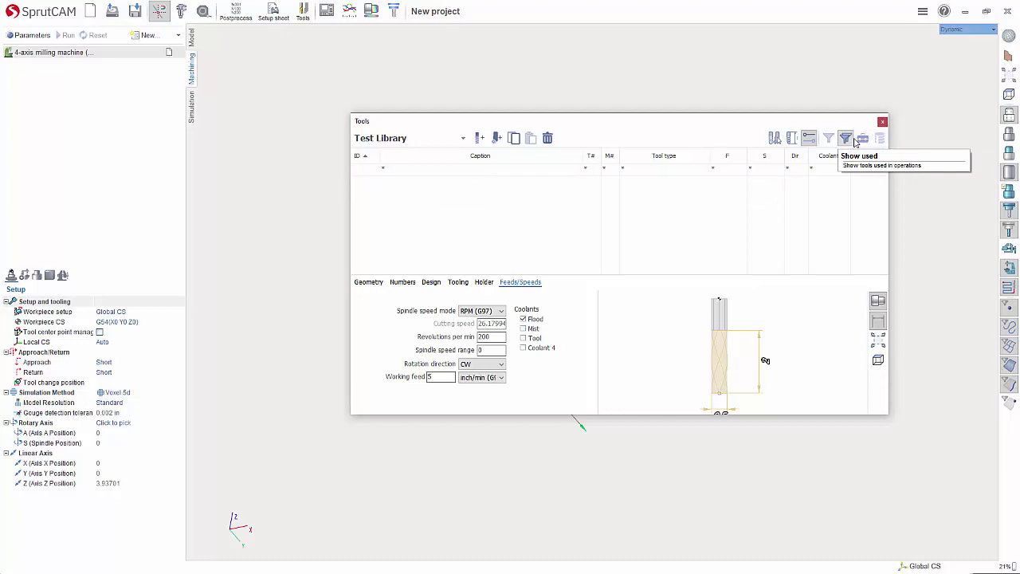
left_click(854, 141)
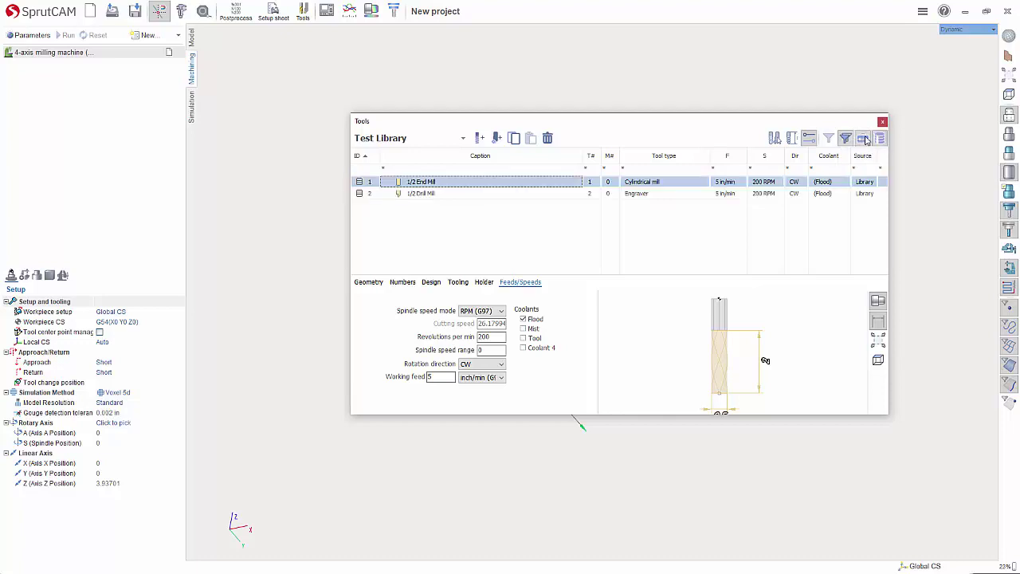
left_click(864, 140)
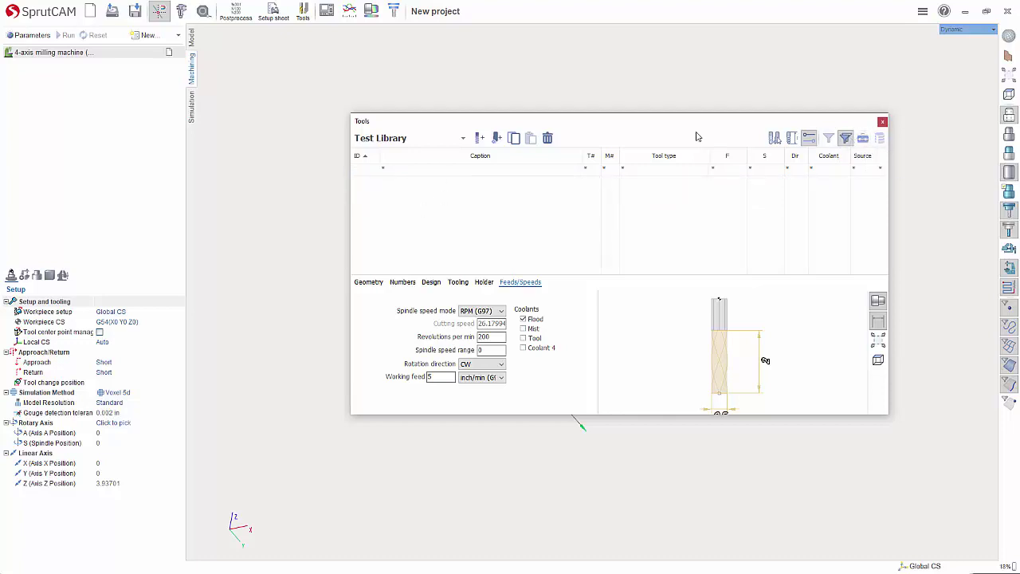
left_click(863, 141)
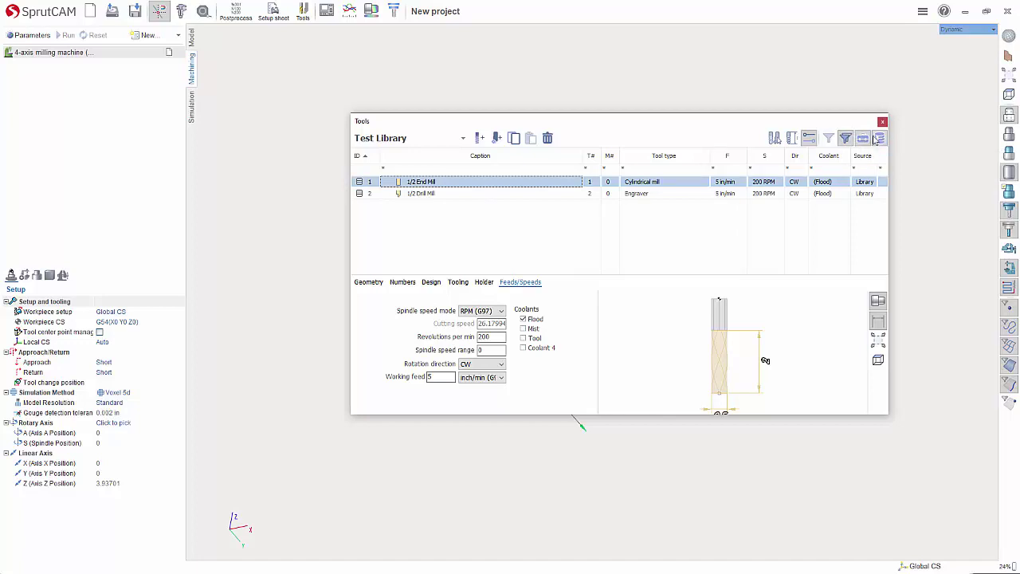
left_click(867, 140)
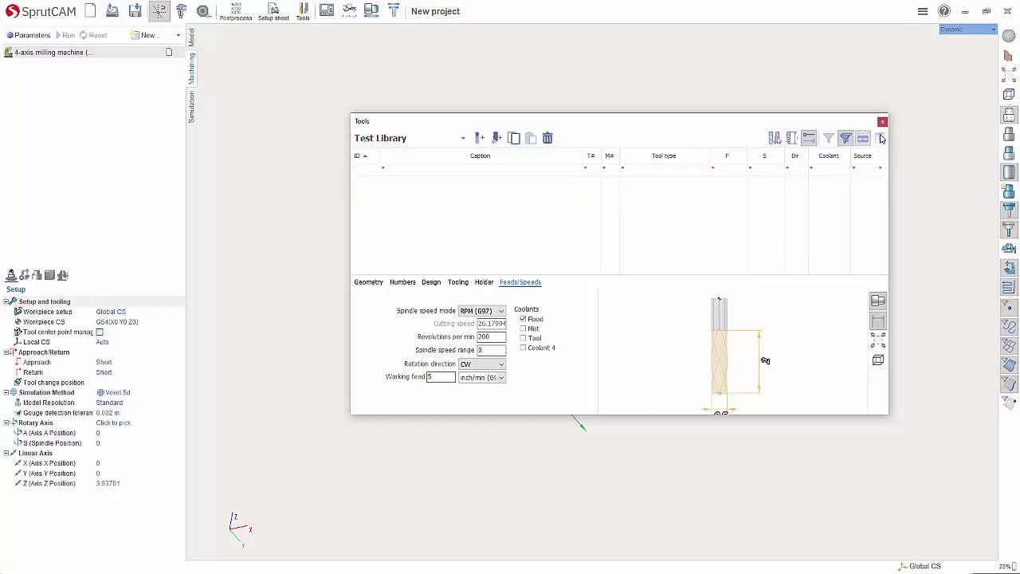
left_click(868, 139)
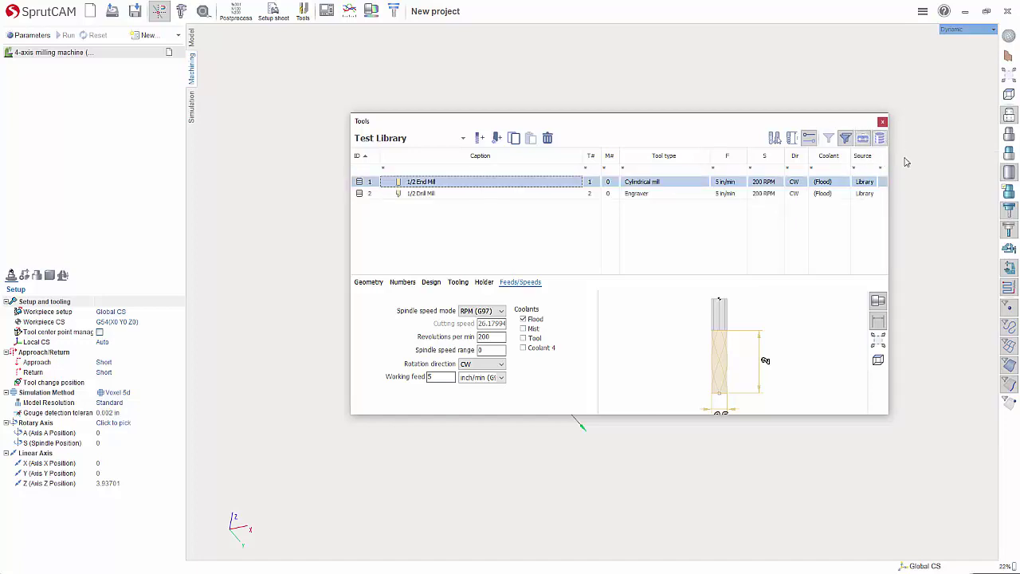